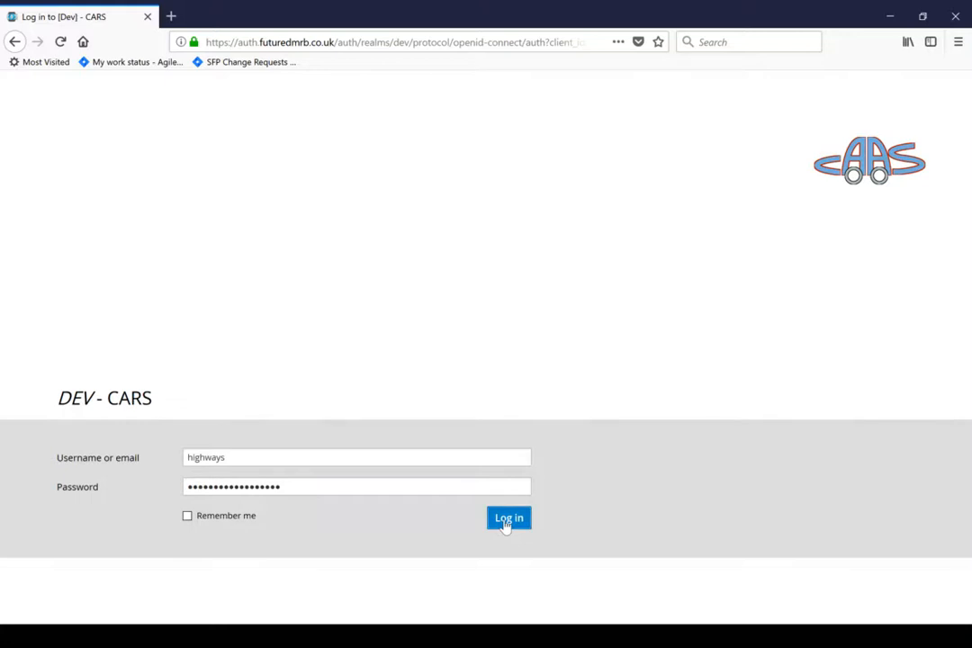
# - Log in to the DEV - CARS site with the username and password already entered
pyautogui.click(507, 526)
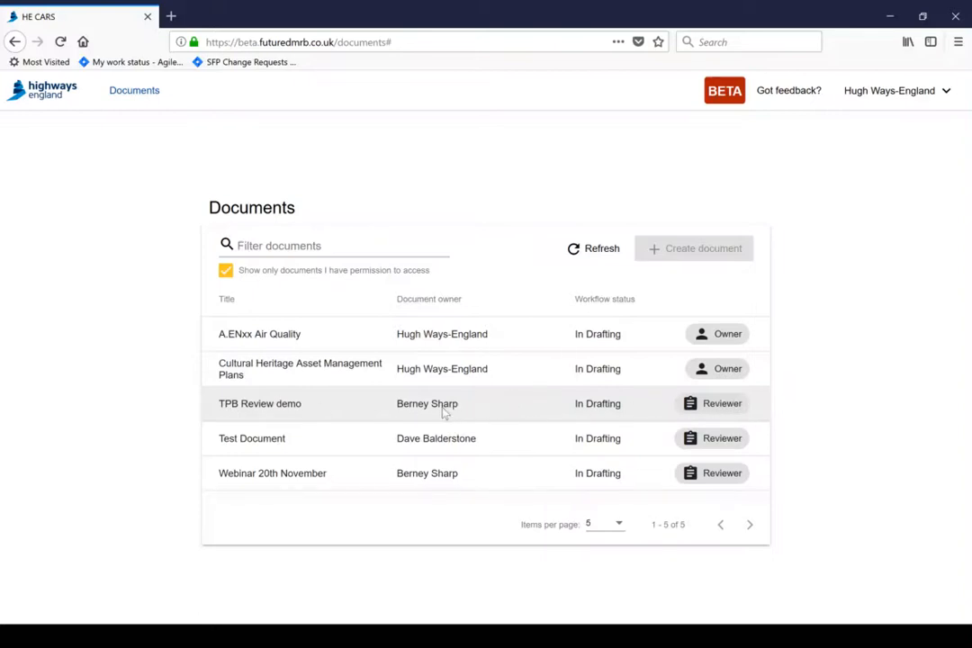
pyautogui.moveTo(412, 412)
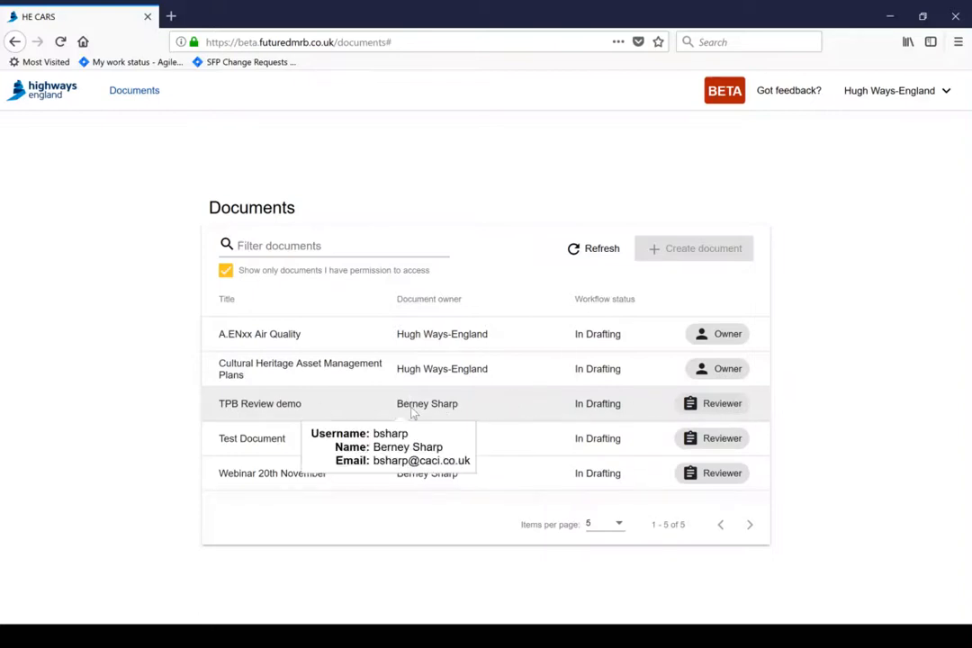
# - Open the TPB Review demo document and then its TPB version 1
pyautogui.click(282, 409)
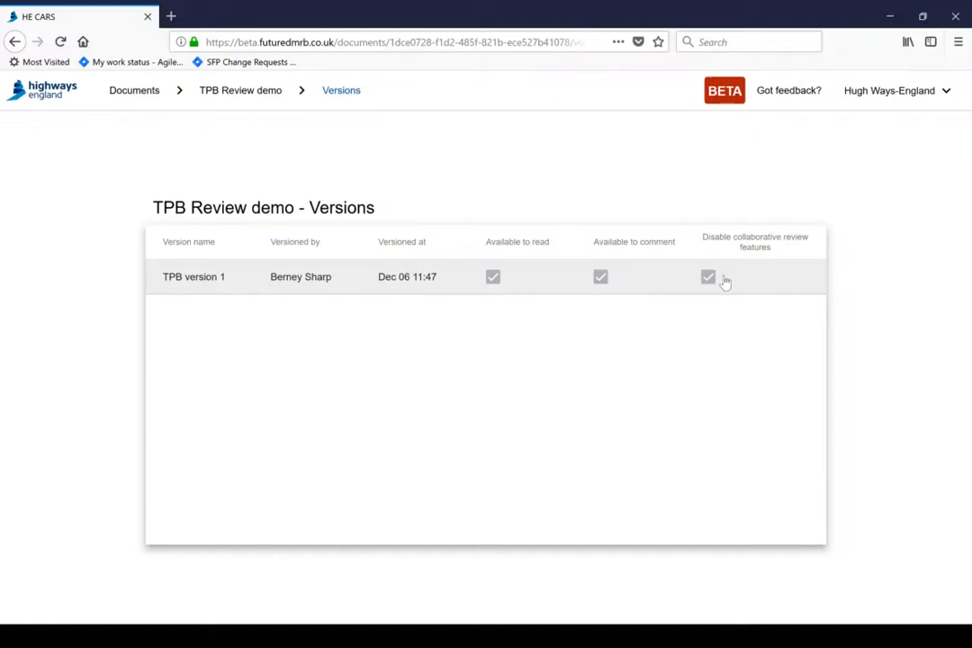
pyautogui.click(209, 278)
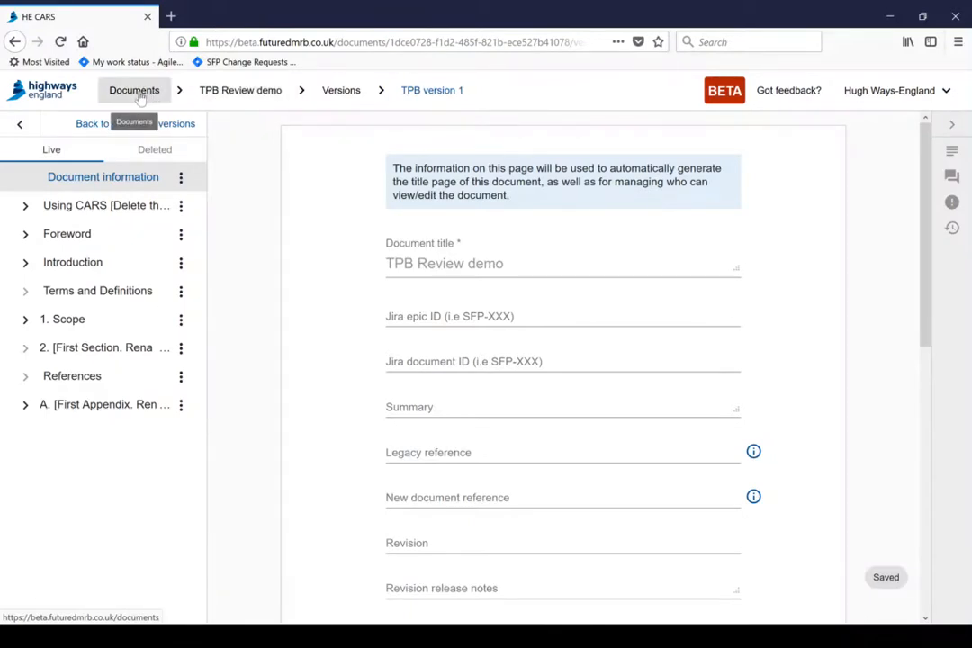
# - Collapse the document sections sidebar on TPB version 1, then expand it again
pyautogui.moveTo(724, 93)
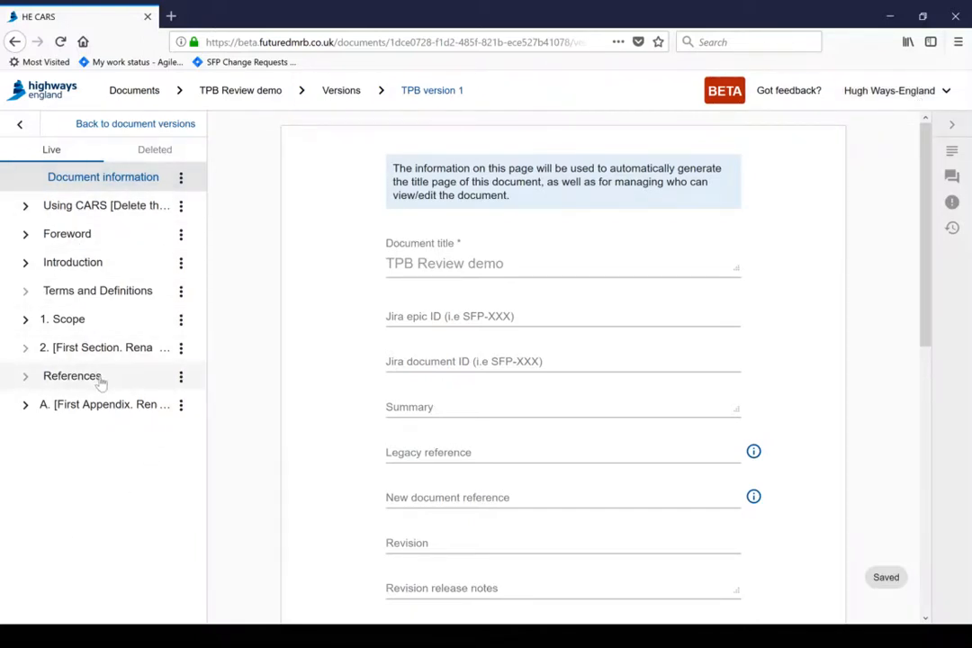
pyautogui.click(22, 126)
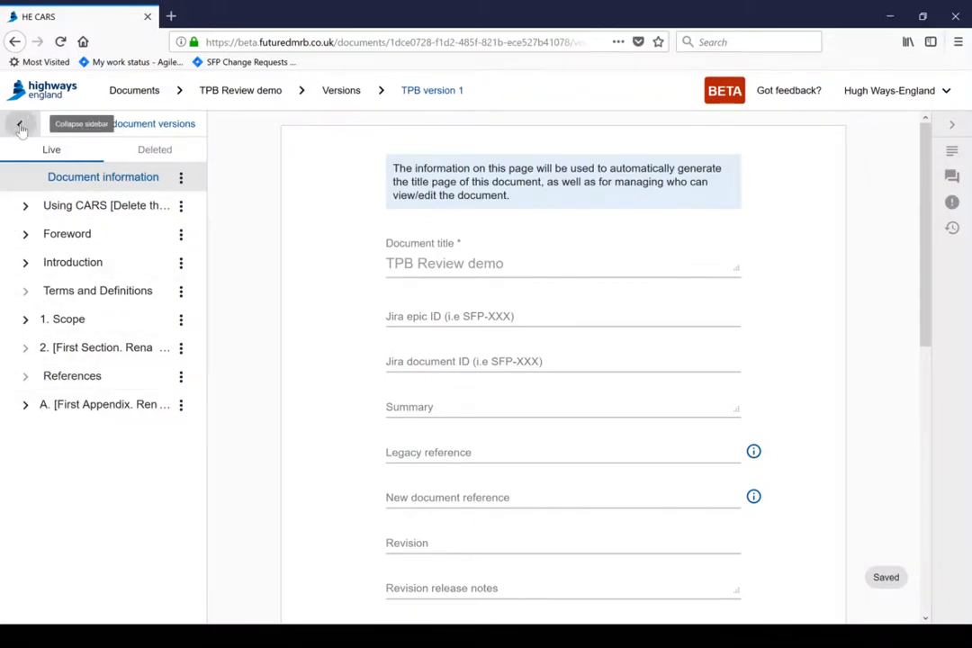
pyautogui.click(20, 125)
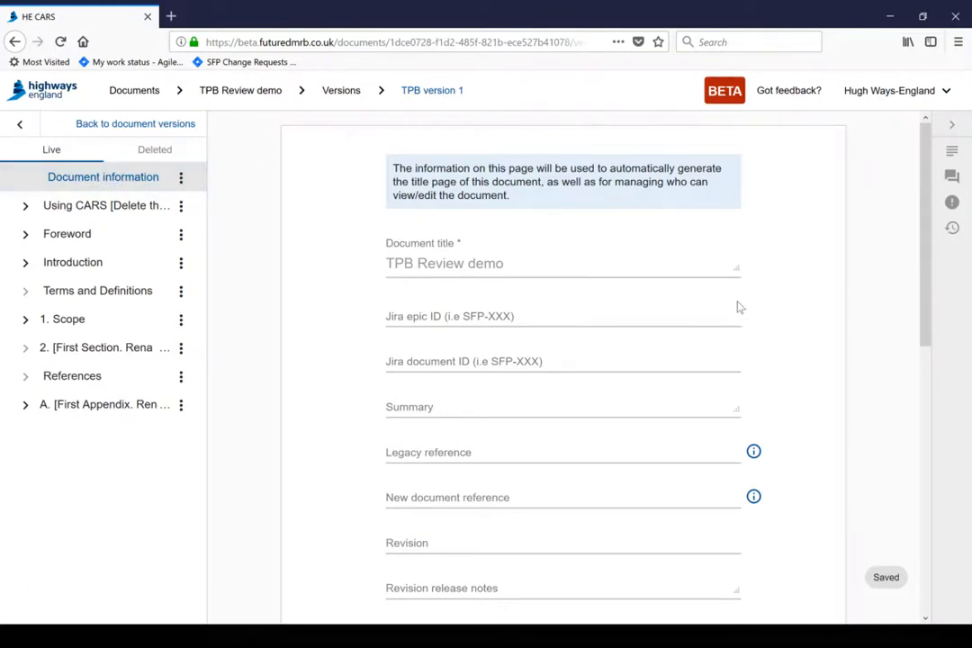
pyautogui.scroll(-5, 680, 311)
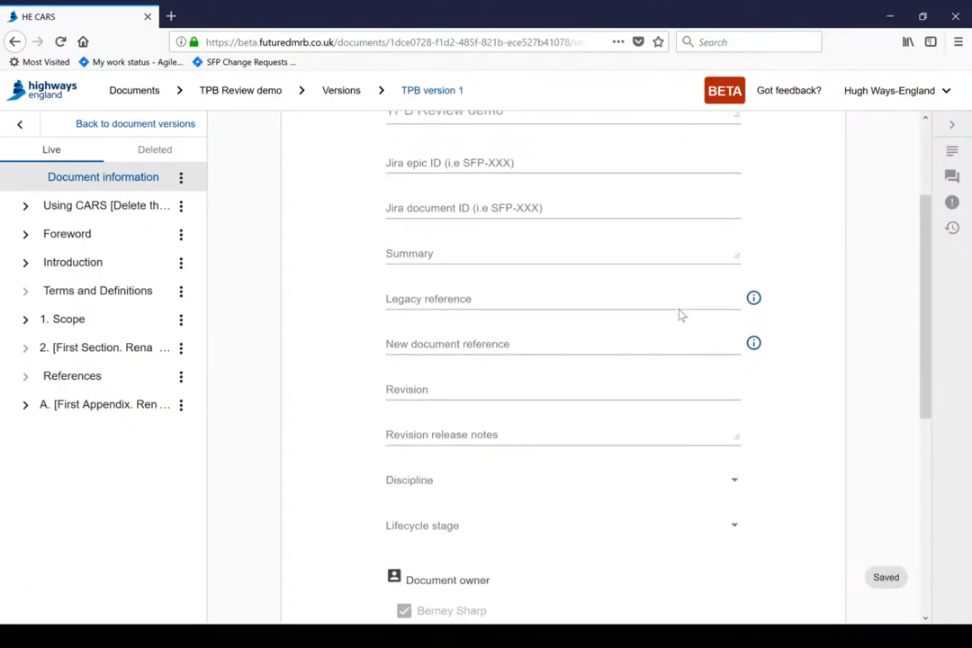
pyautogui.scroll(5, 680, 311)
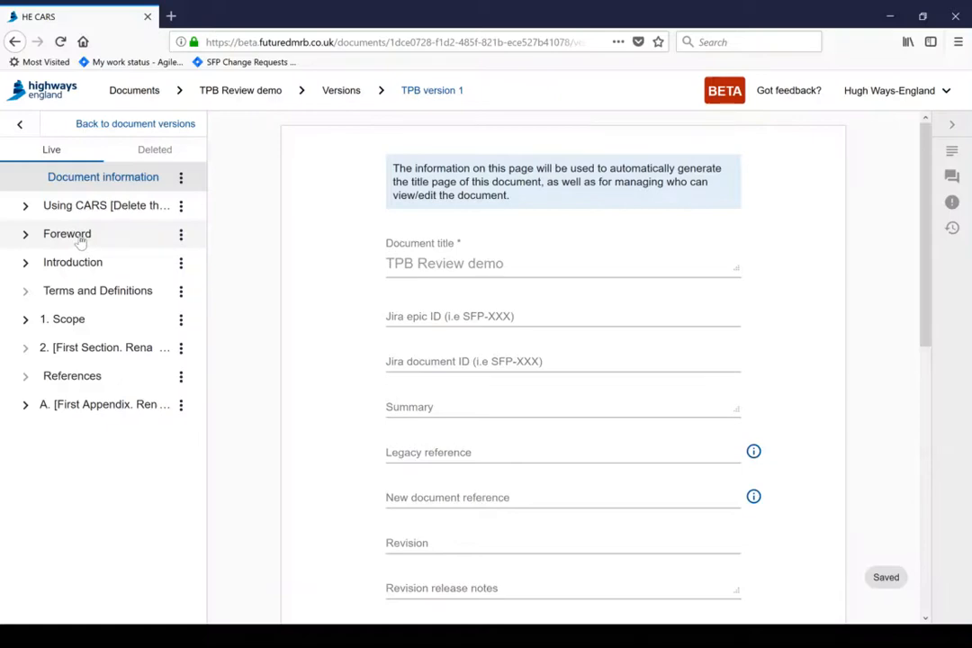
# - In Using CARS, select the first Introduction paragraph and list its discussions
pyautogui.click(72, 210)
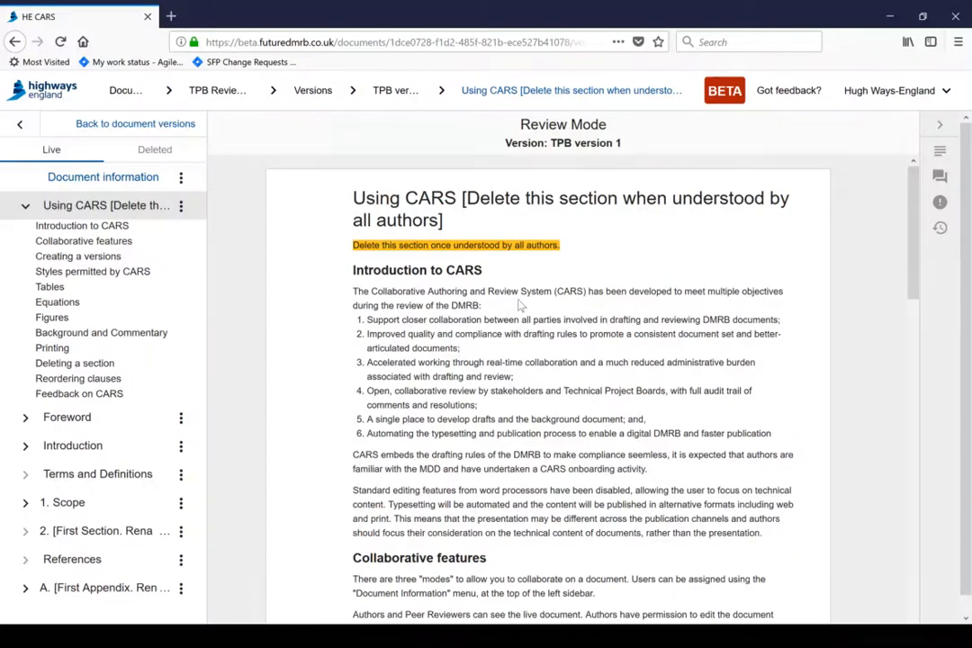
pyautogui.click(423, 303)
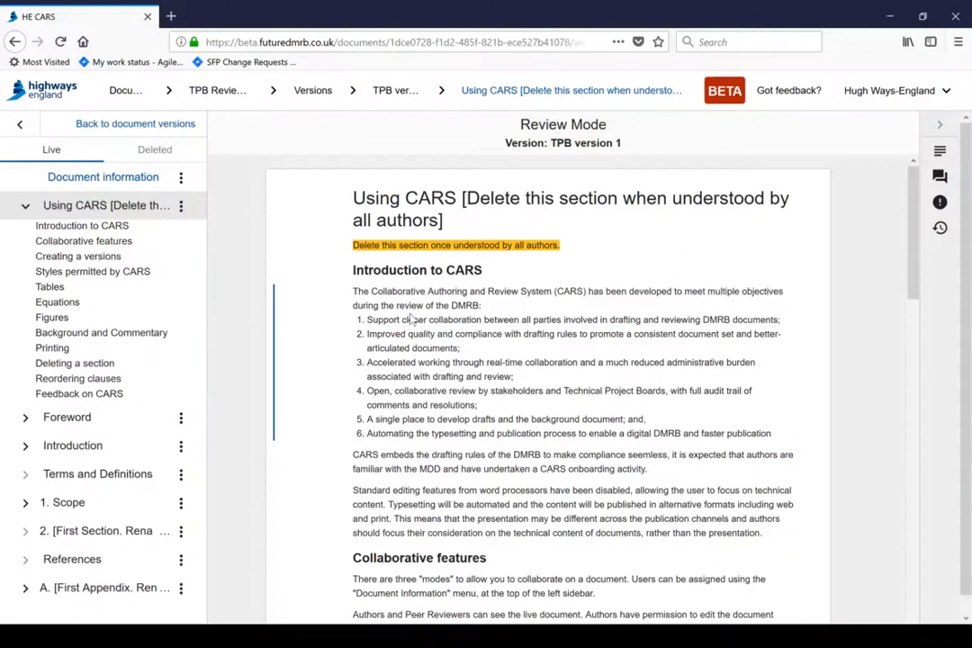
pyautogui.click(938, 177)
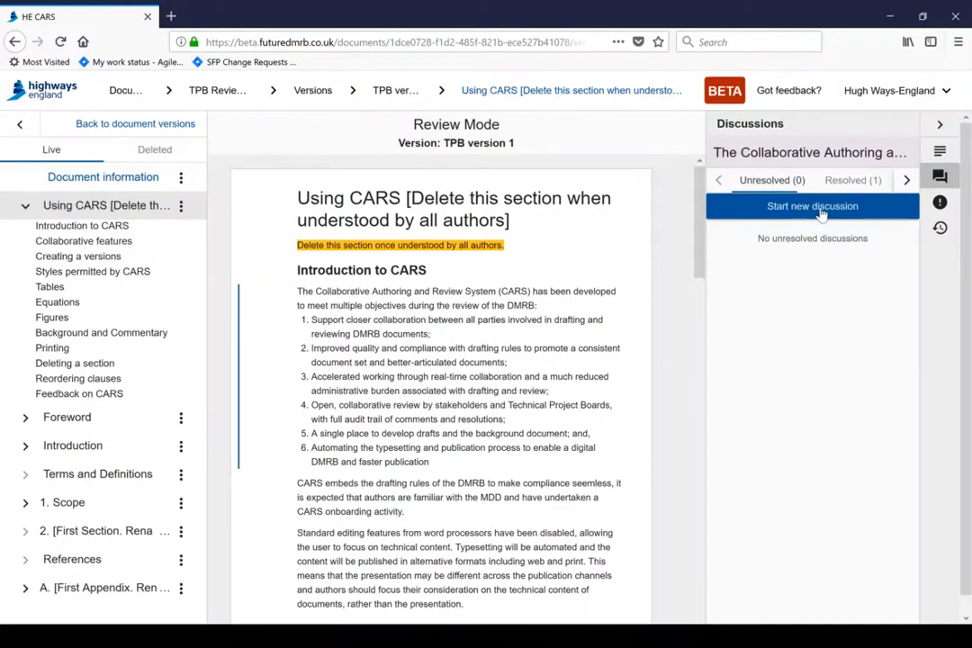
# - Start a General discussion on the clause reading 'This is too generic'
pyautogui.click(810, 211)
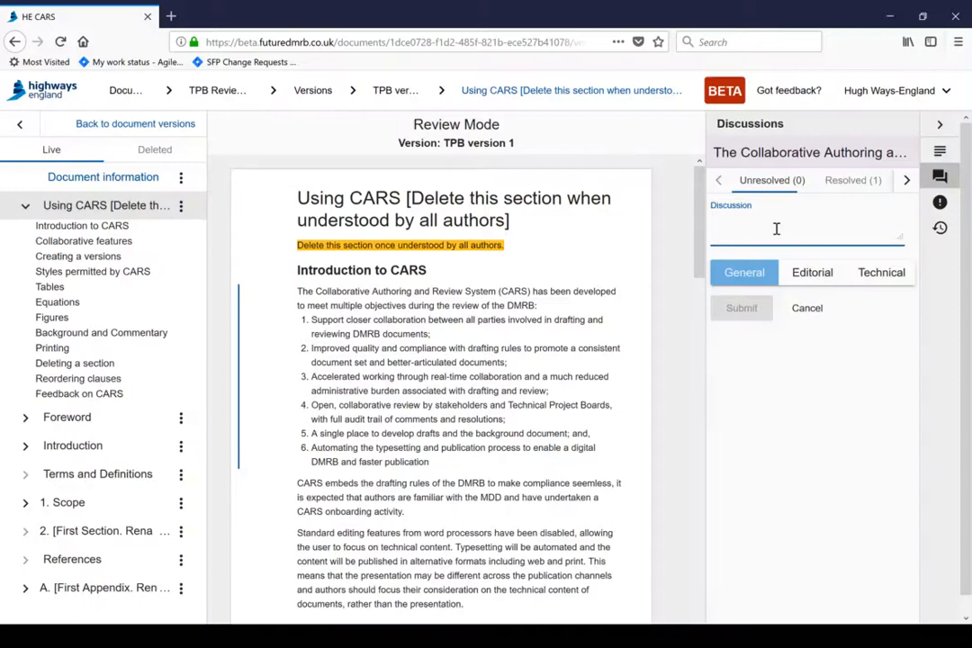
pyautogui.write('THis')
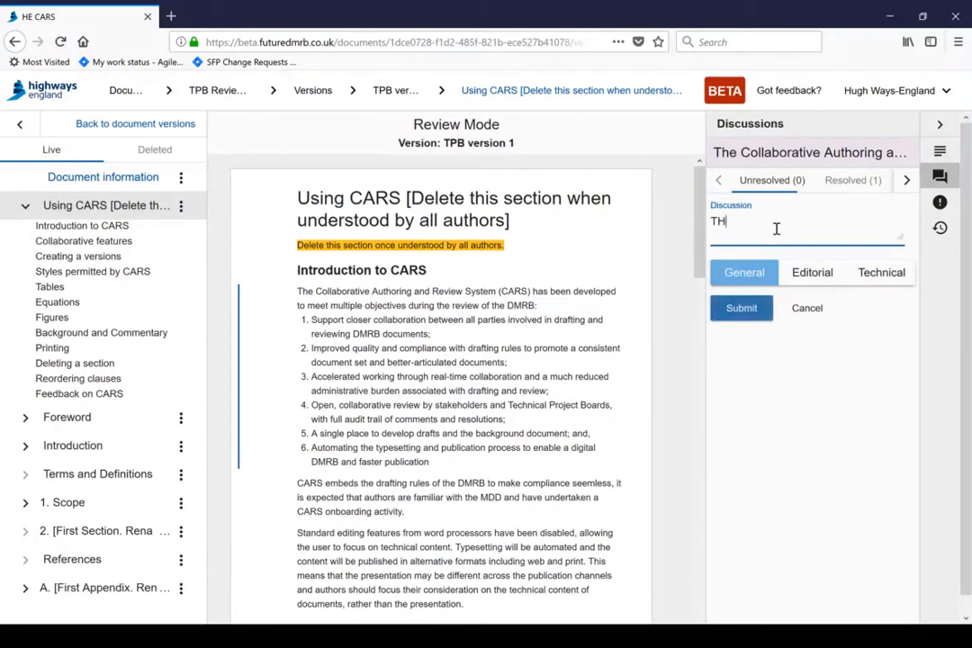
pyautogui.press('BackSpace')
pyautogui.press('BackSpace')
pyautogui.press('BackSpace')
pyautogui.press('BackSpace')
pyautogui.write('h')
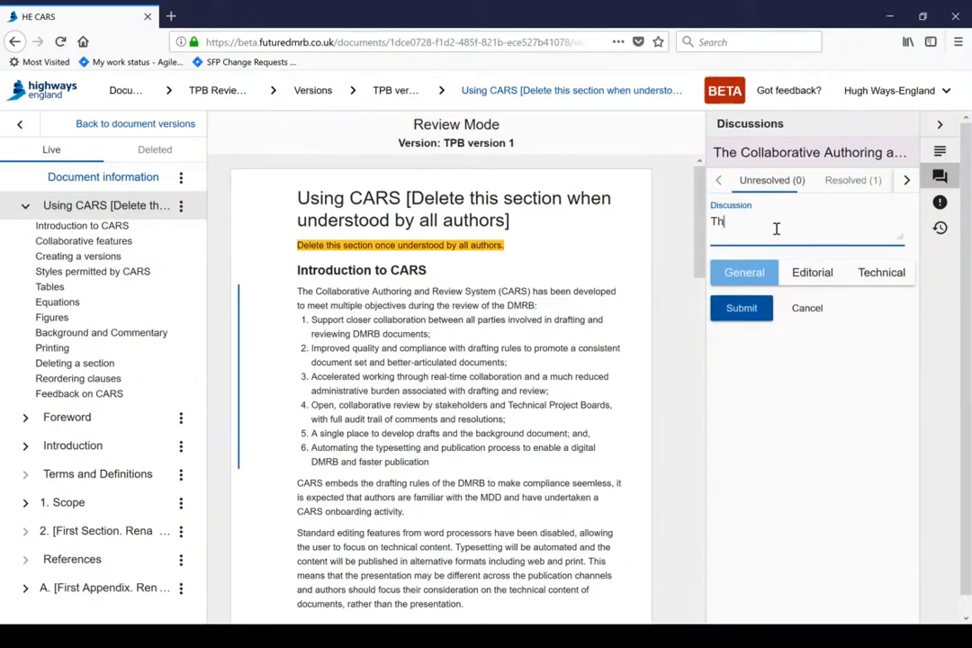
pyautogui.write('is is too generic')
# - Submit the General discussion 'This is too generic' on the opening clause
pyautogui.click(744, 308)
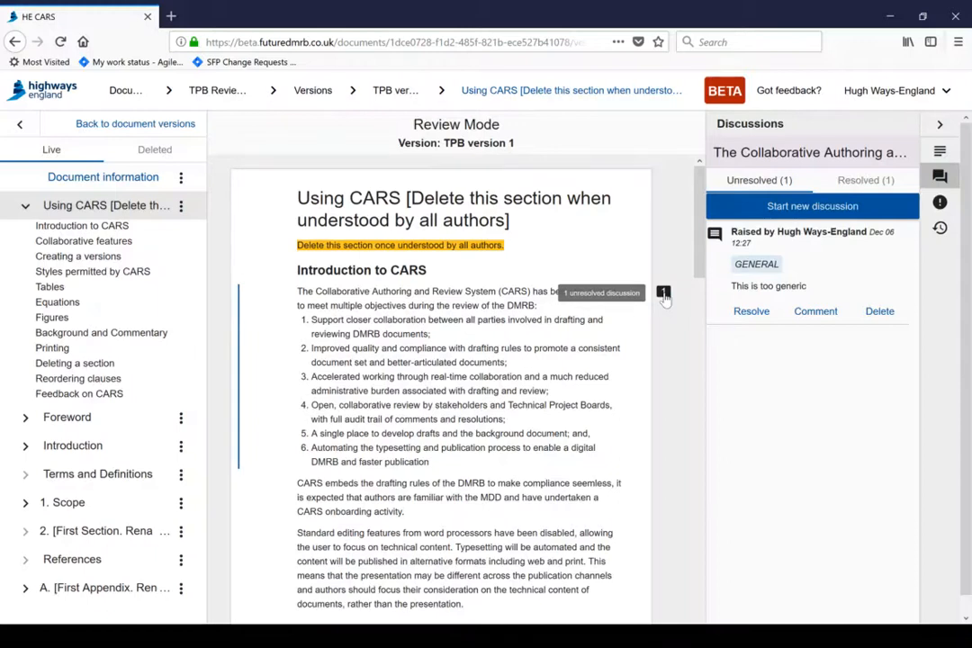
# - Delete the 'This is too generic' discussion and confirm the permanent removal
pyautogui.click(878, 314)
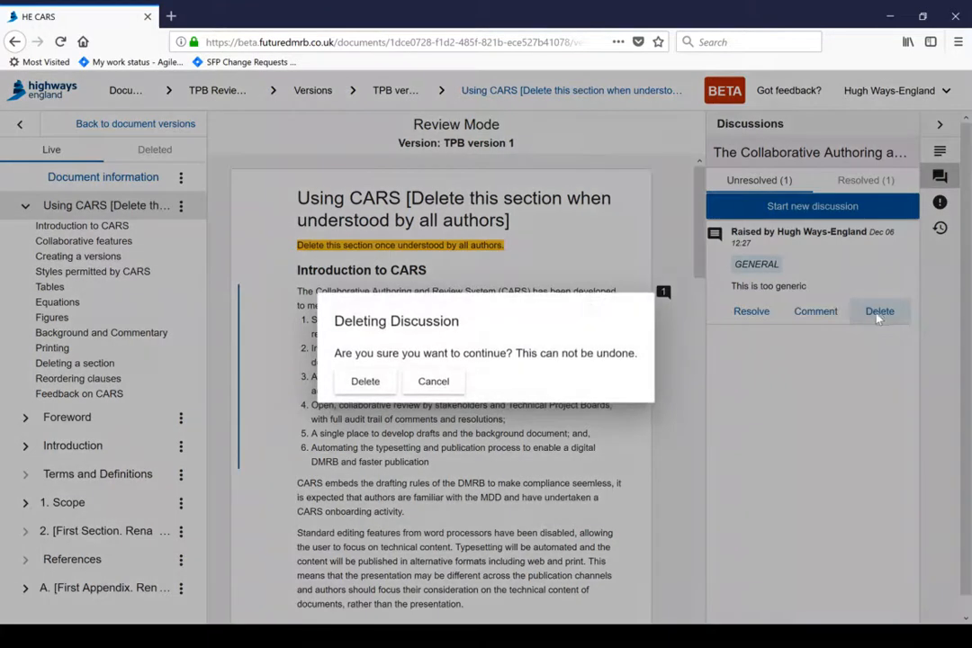
pyautogui.click(365, 382)
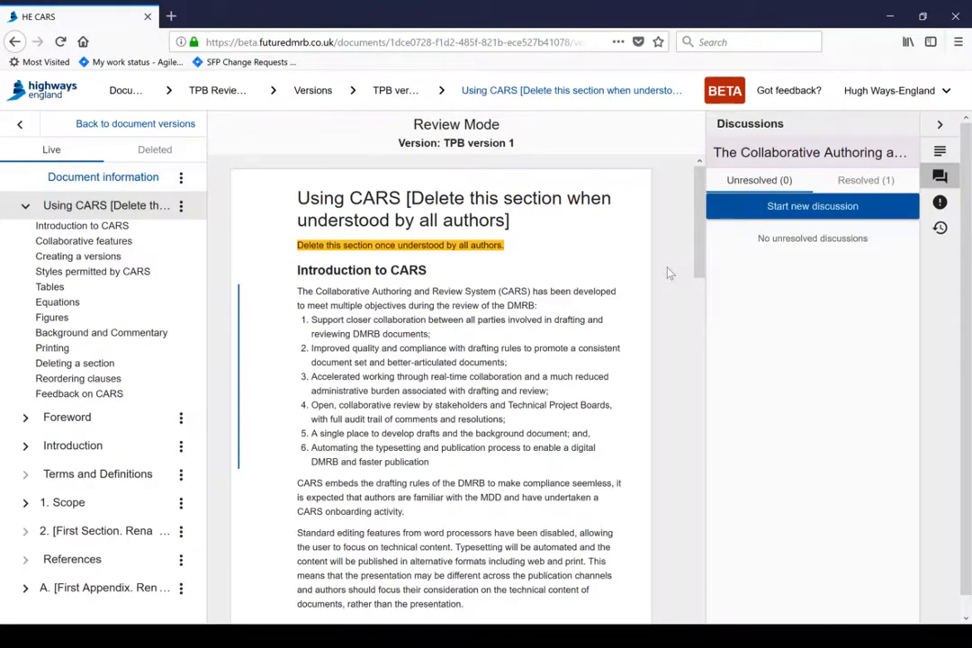
# - Post an Editorial discussion 'New comment' on the 'CARS embeds the drafting rules' paragraph
pyautogui.click(522, 497)
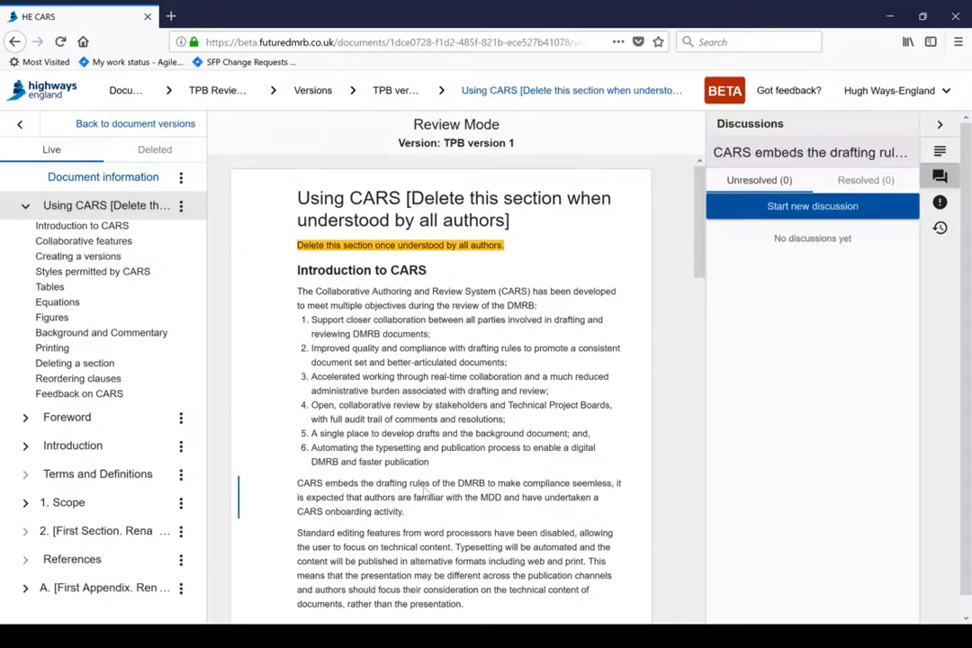
pyautogui.click(767, 208)
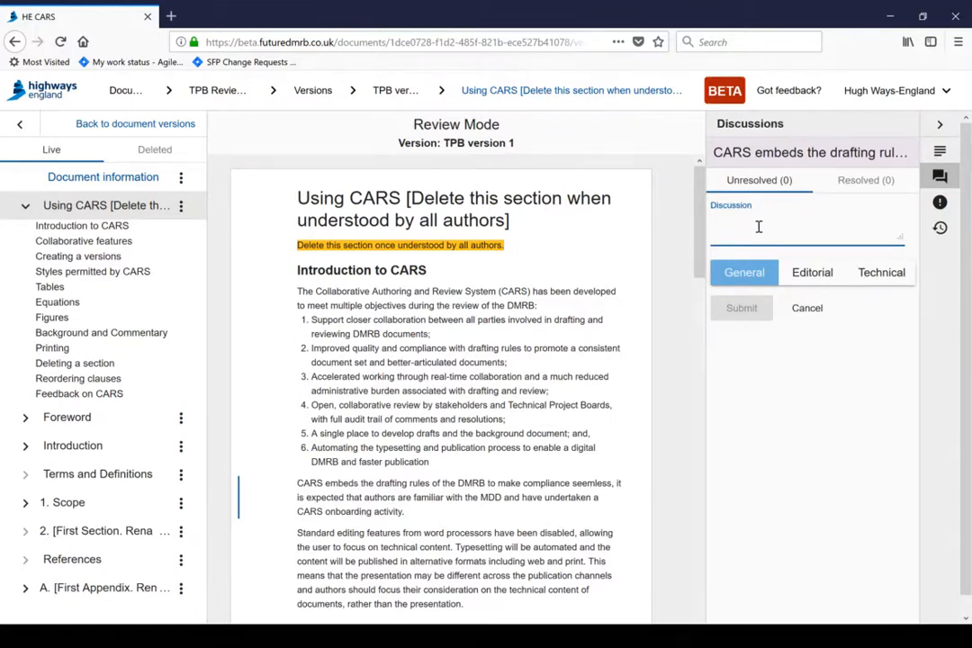
pyautogui.write('New comment')
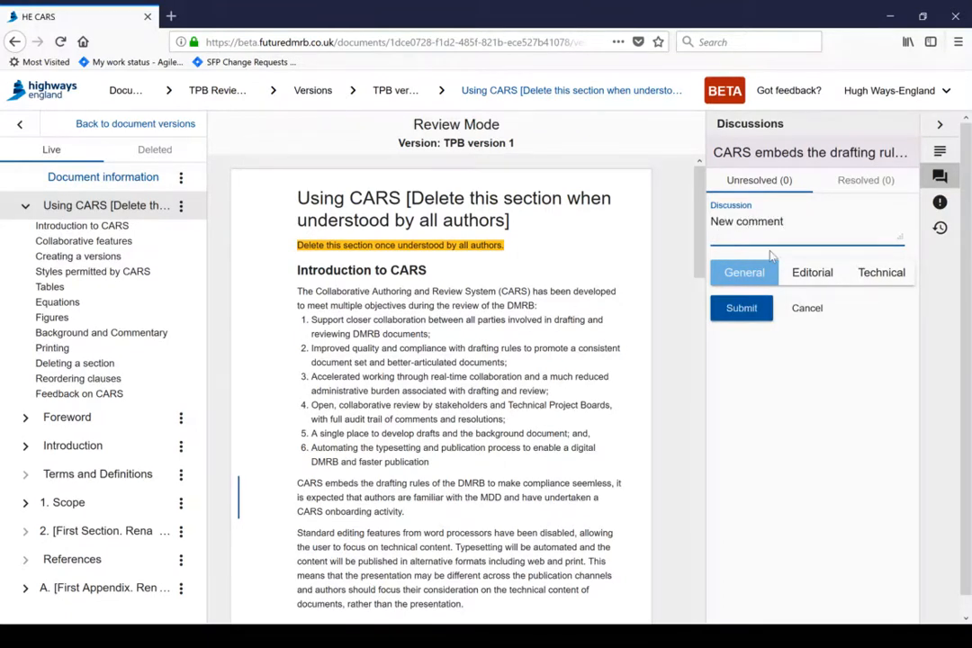
pyautogui.click(810, 272)
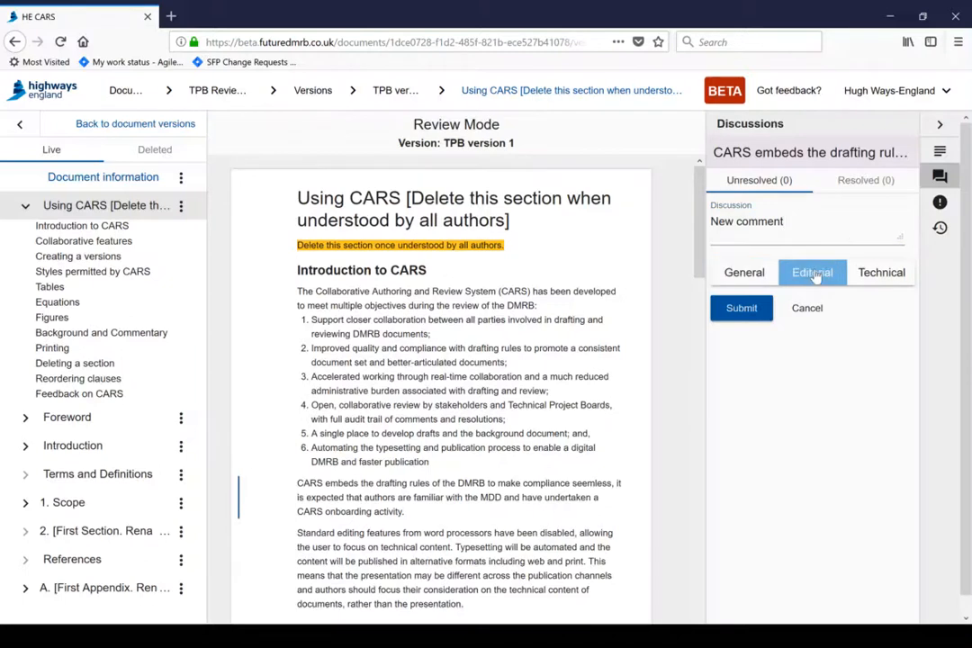
pyautogui.click(741, 309)
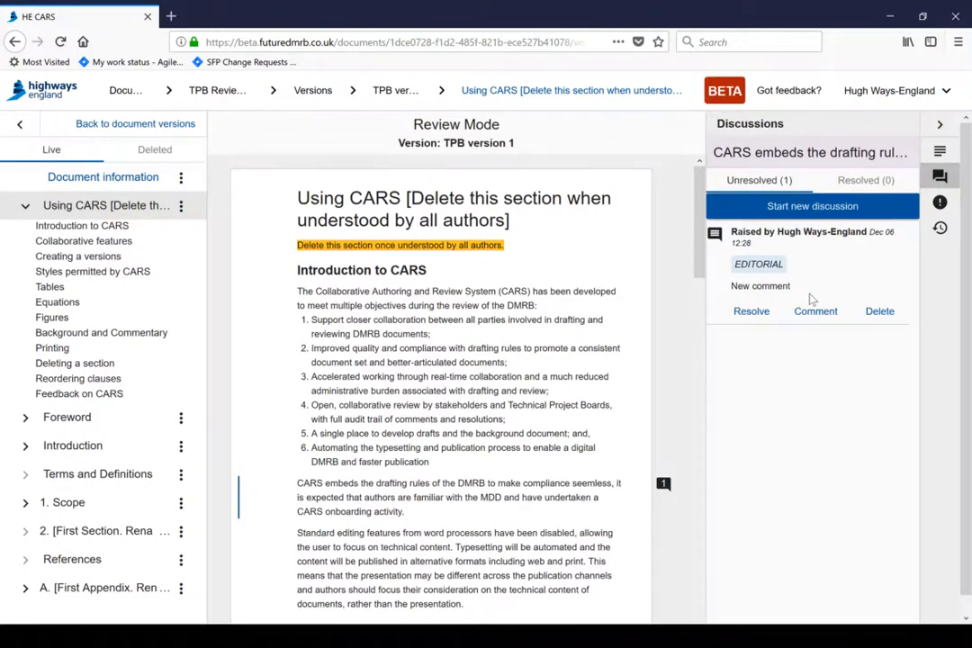
# - Begin a reply comment on the 'New comment' discussion and enter a contact e-mail address
pyautogui.click(813, 310)
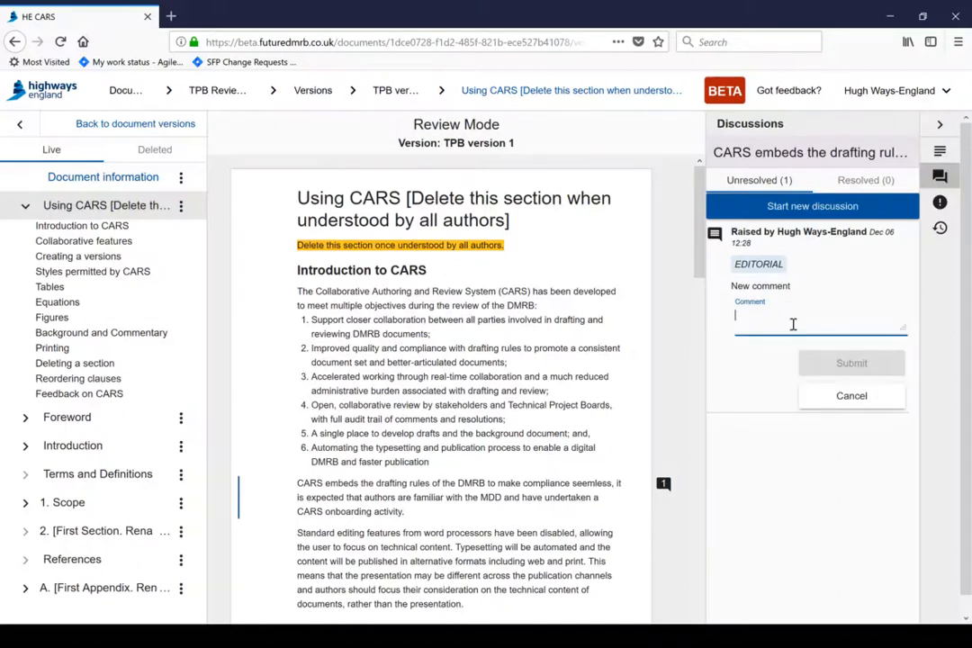
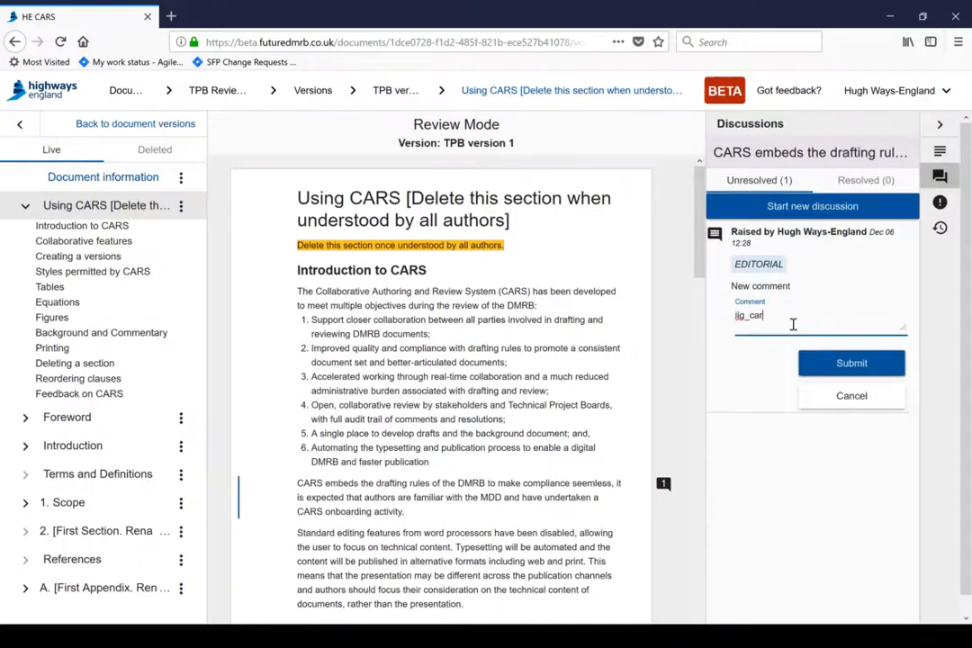
pyautogui.click(589, 635)
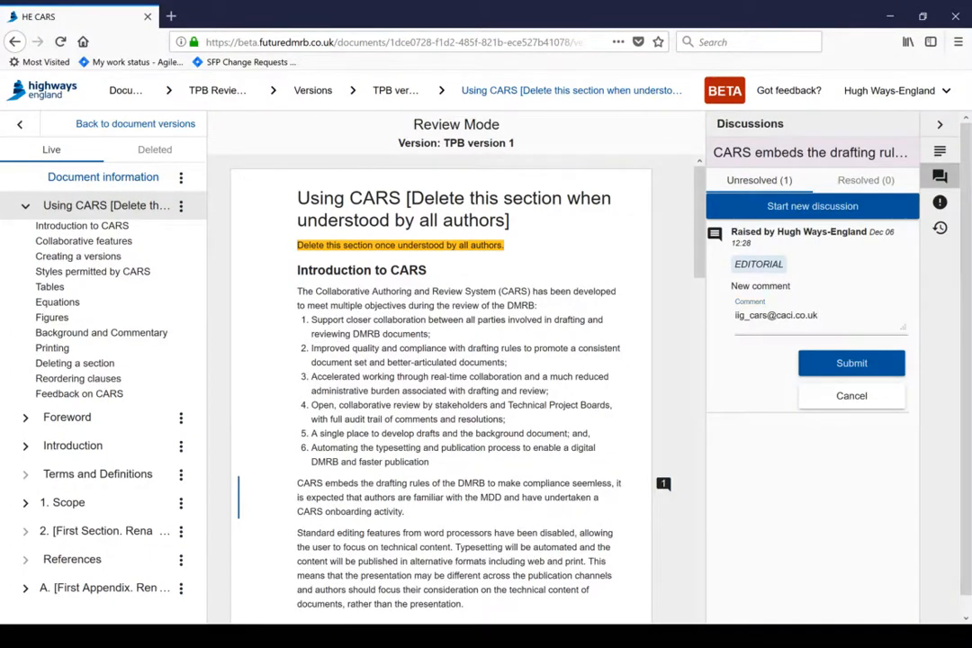